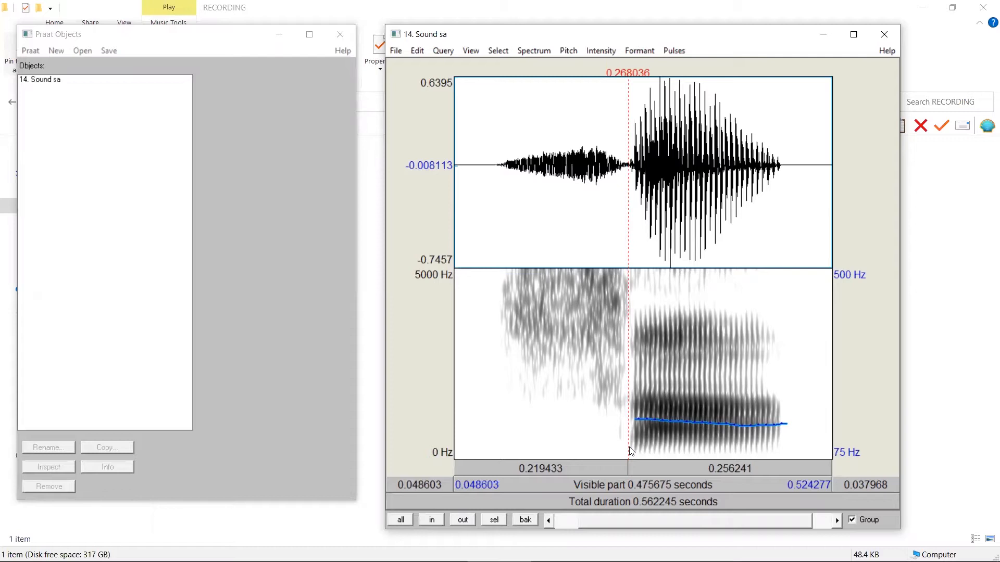
Create a Manipulation object from Sound sa with 0.01 s time step and 75–600 Hz pitch range, and open it for editing
click(90, 34)
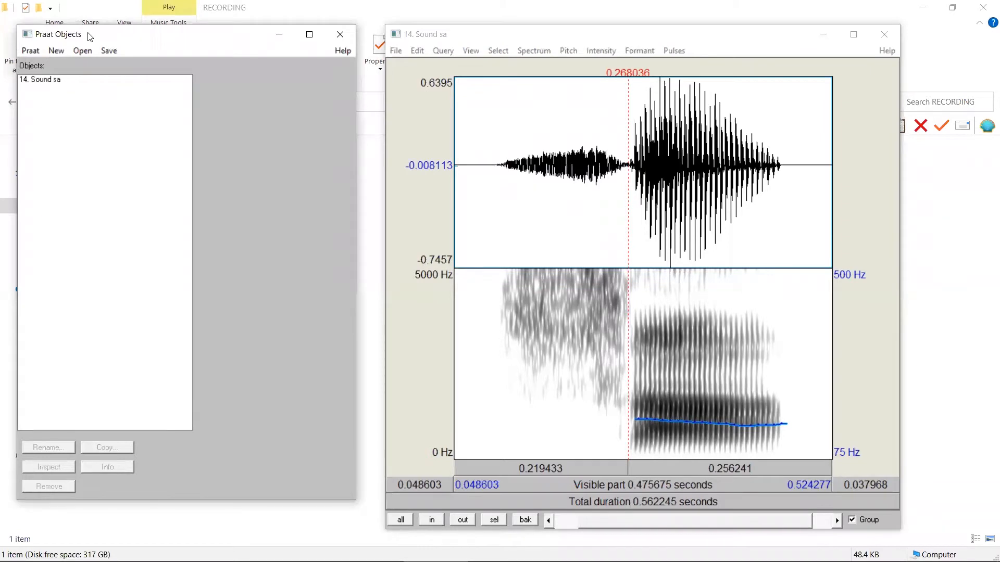
click(59, 87)
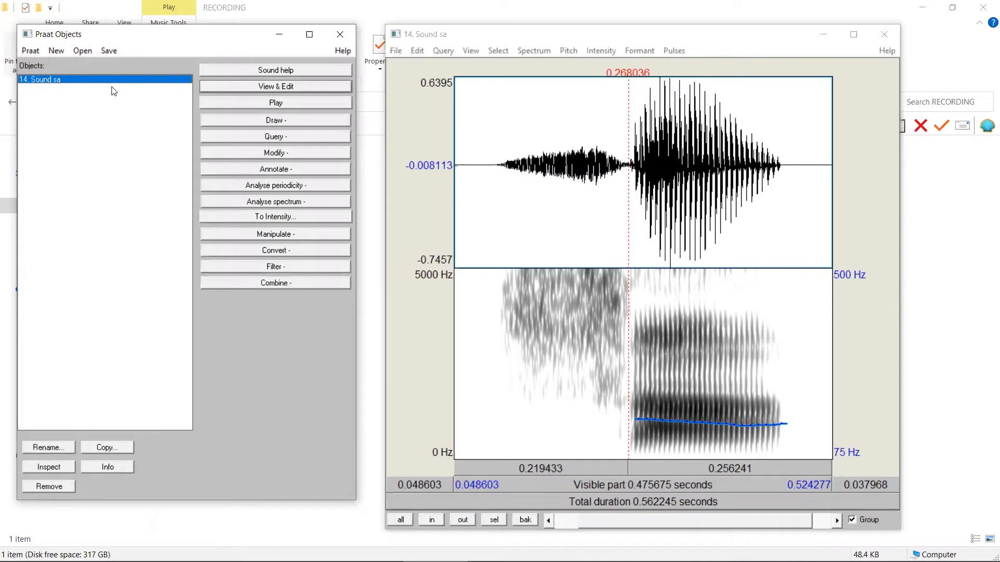
click(286, 234)
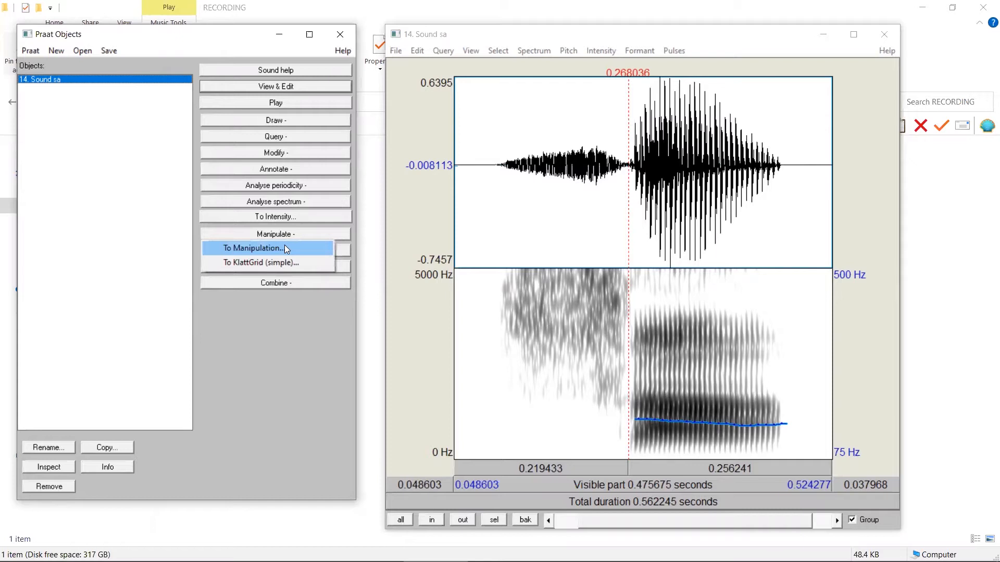
click(285, 246)
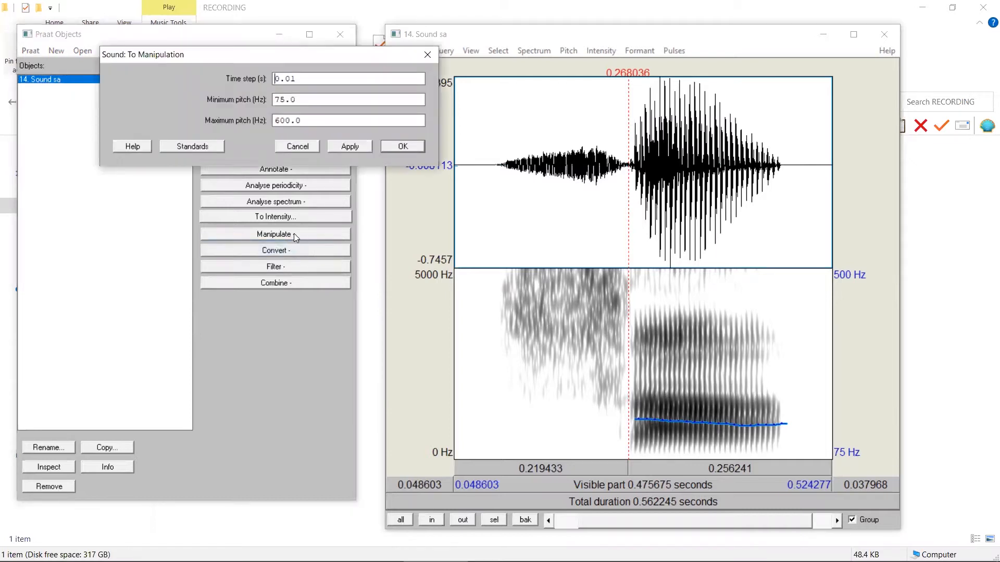
click(403, 146)
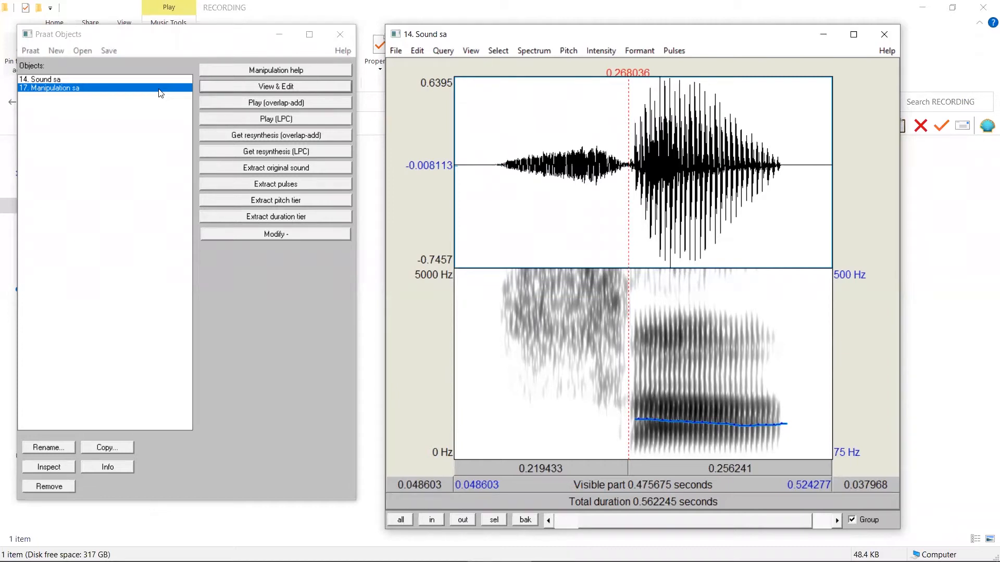
click(270, 86)
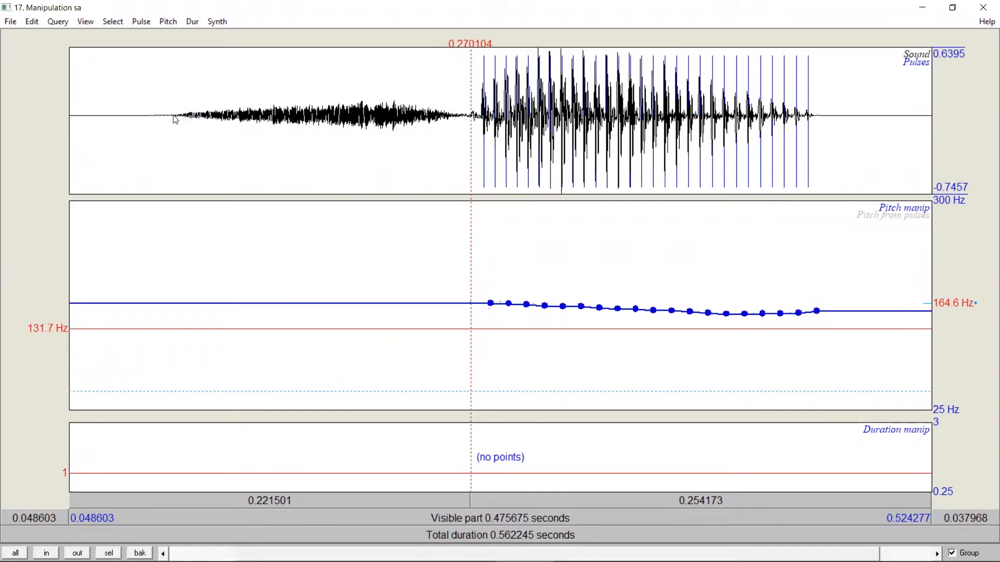
Add a duration point with relative duration 1.0 at the start of the fricative, about 0.106 s
click(175, 120)
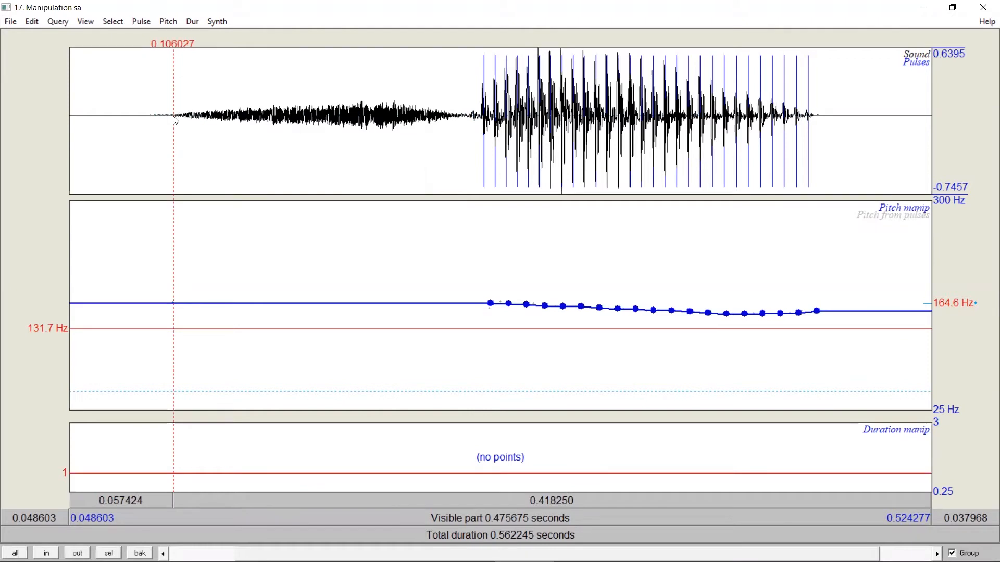
click(191, 23)
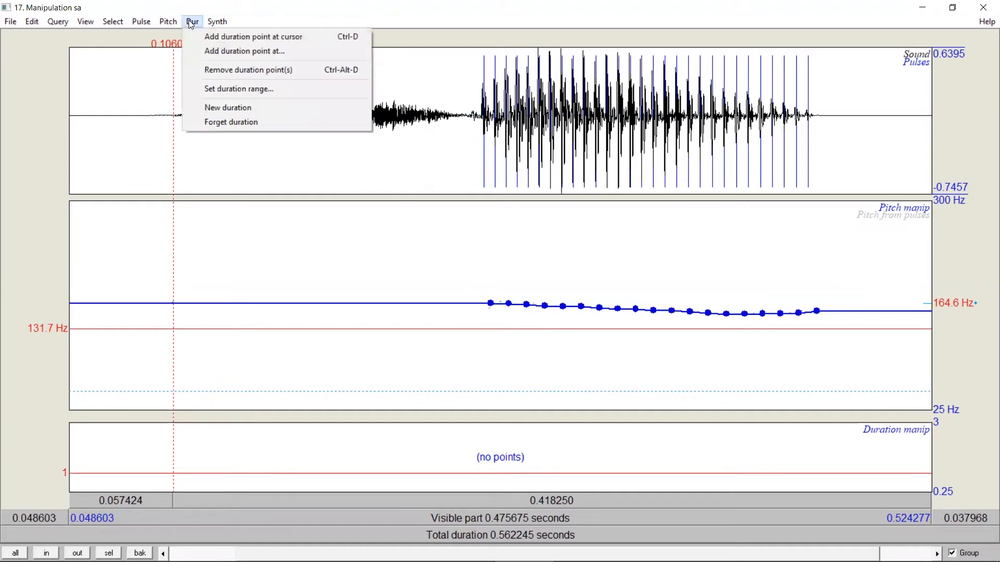
click(196, 52)
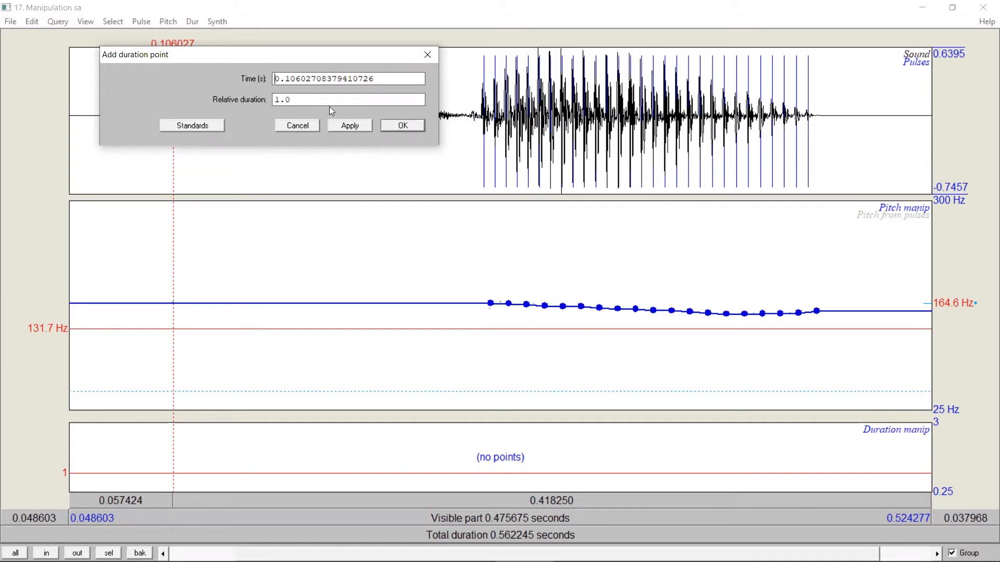
click(404, 126)
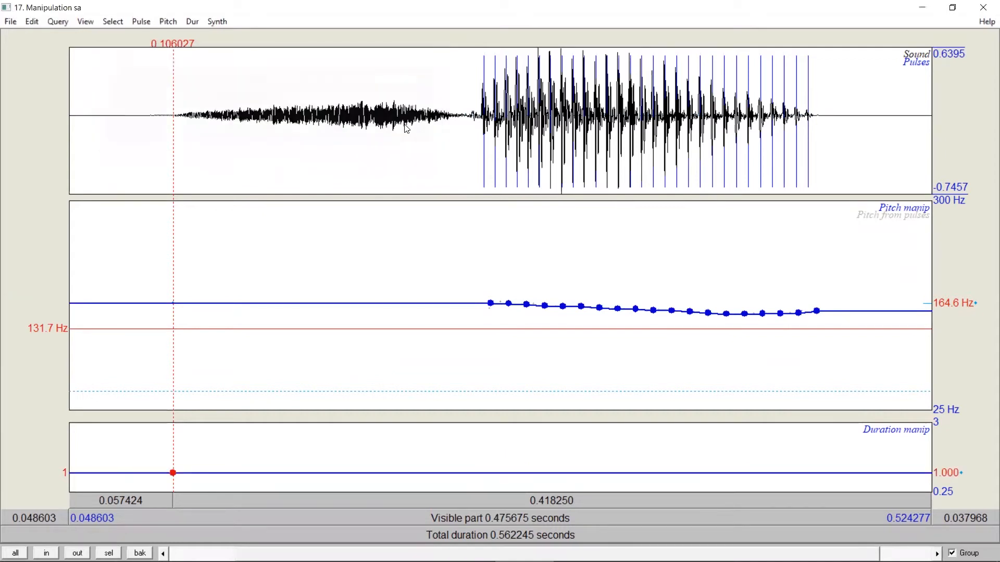
Add a duration point with relative duration 1.0 at the boundary between fricative and vowel, about 0.274 s
click(478, 115)
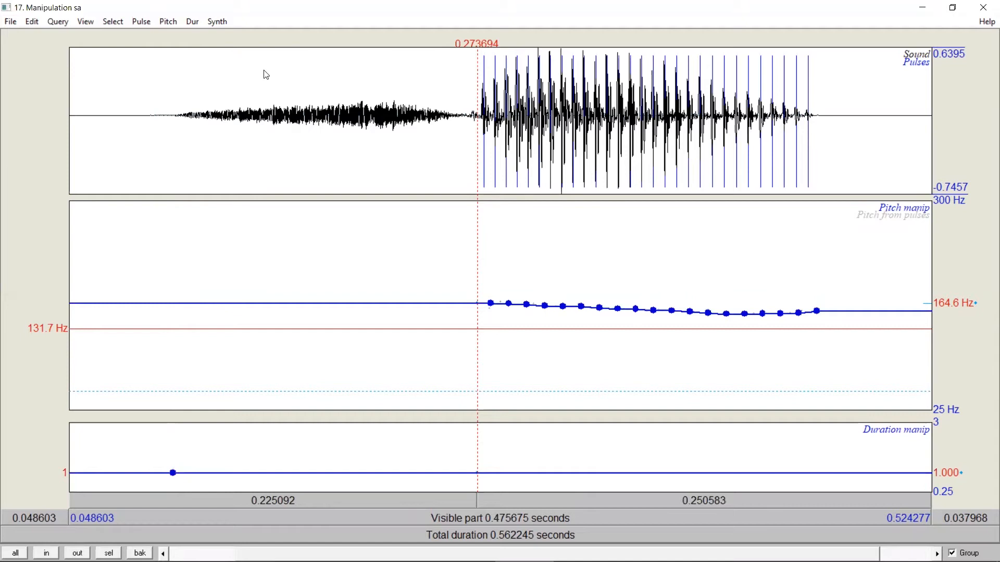
click(191, 22)
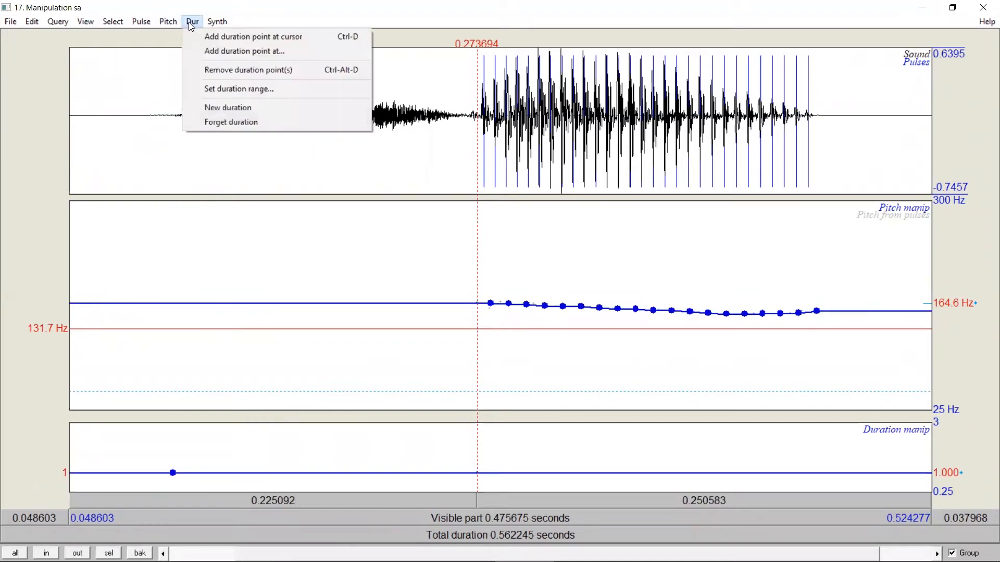
click(208, 51)
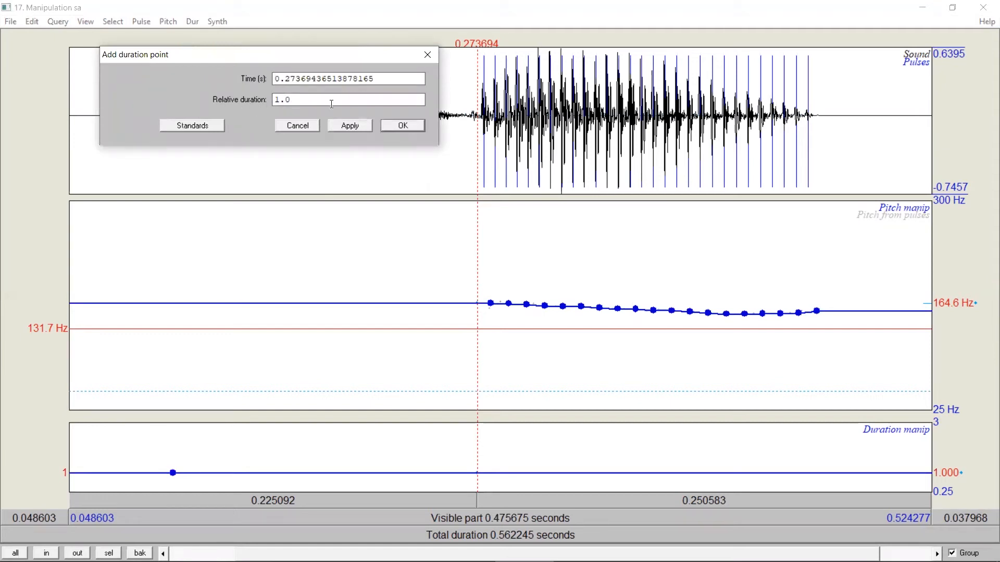
click(403, 126)
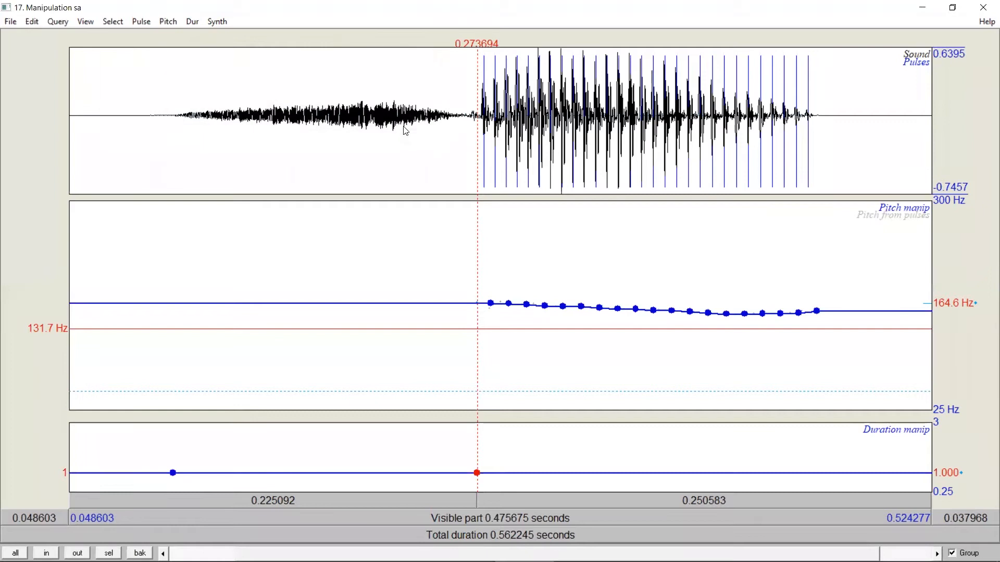
Add a duration point with relative duration 1.0 at the end of the vowel, about 0.461 s
click(814, 116)
click(816, 118)
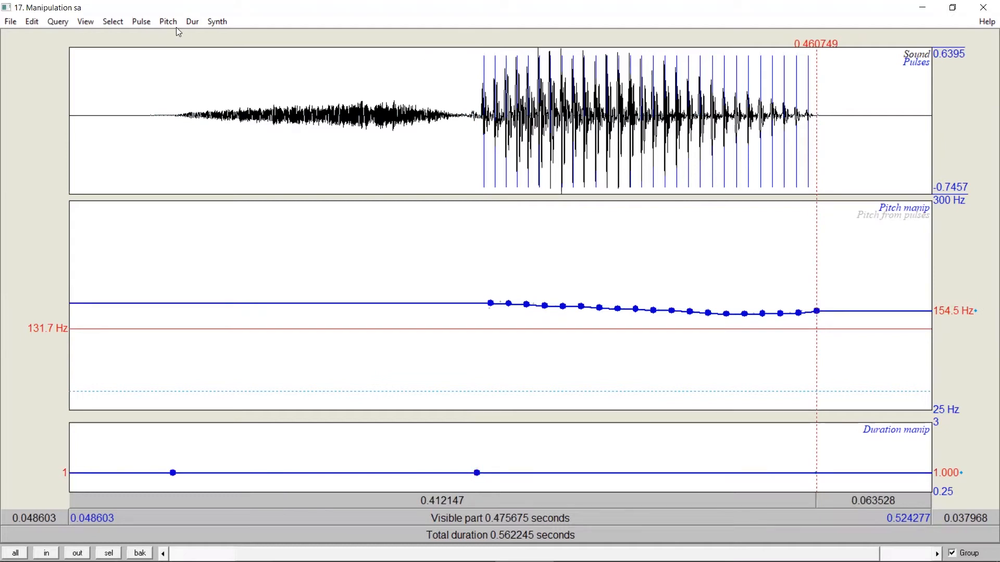
click(191, 25)
click(224, 49)
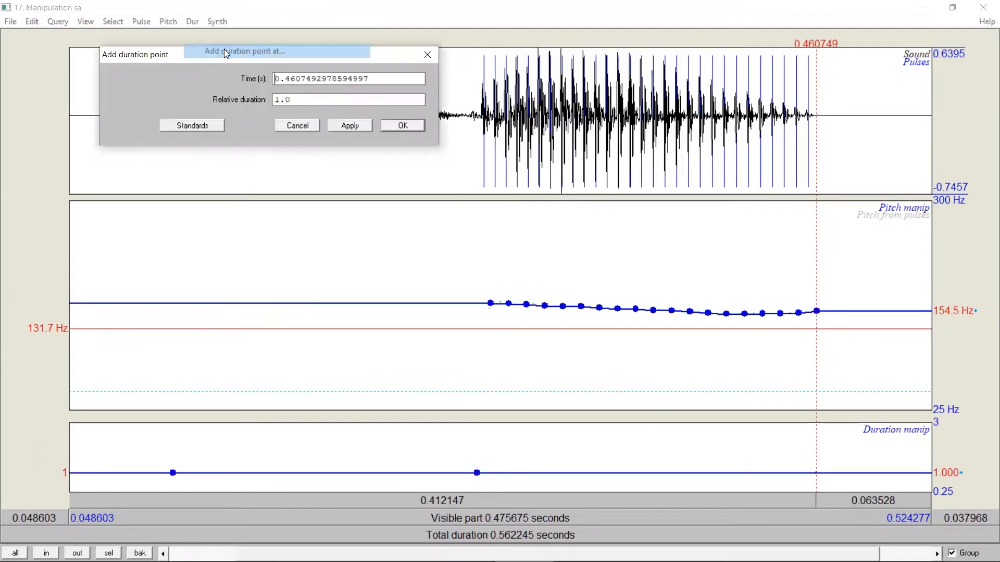
click(404, 127)
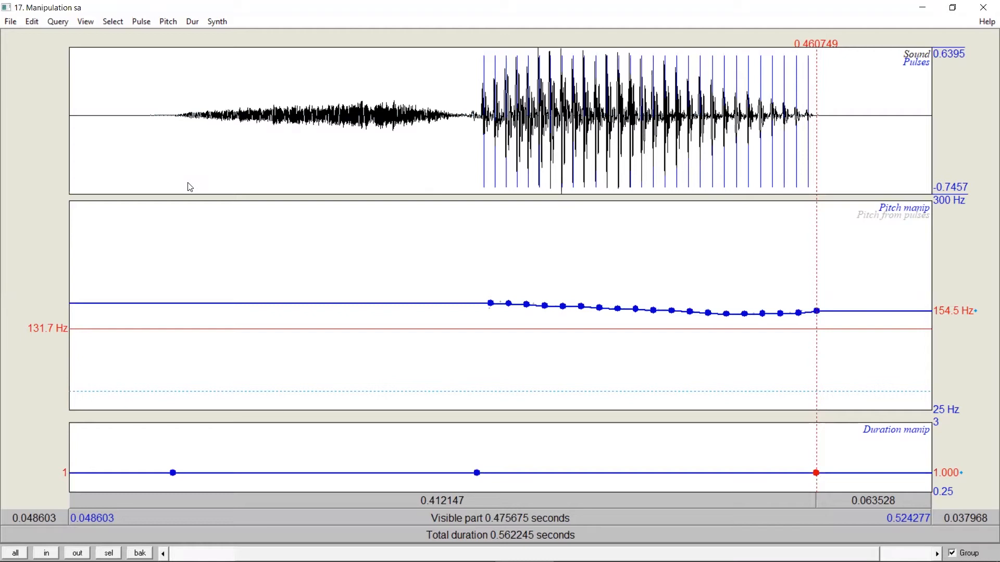
Add a duration point with relative duration 0.5 just after the fricative's first point, about 0.107 s
click(176, 116)
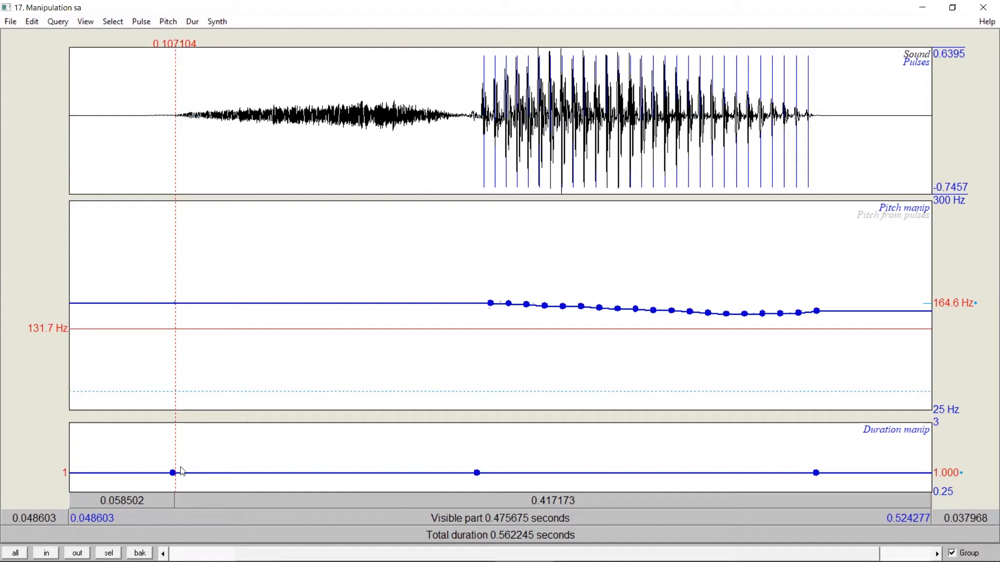
click(193, 22)
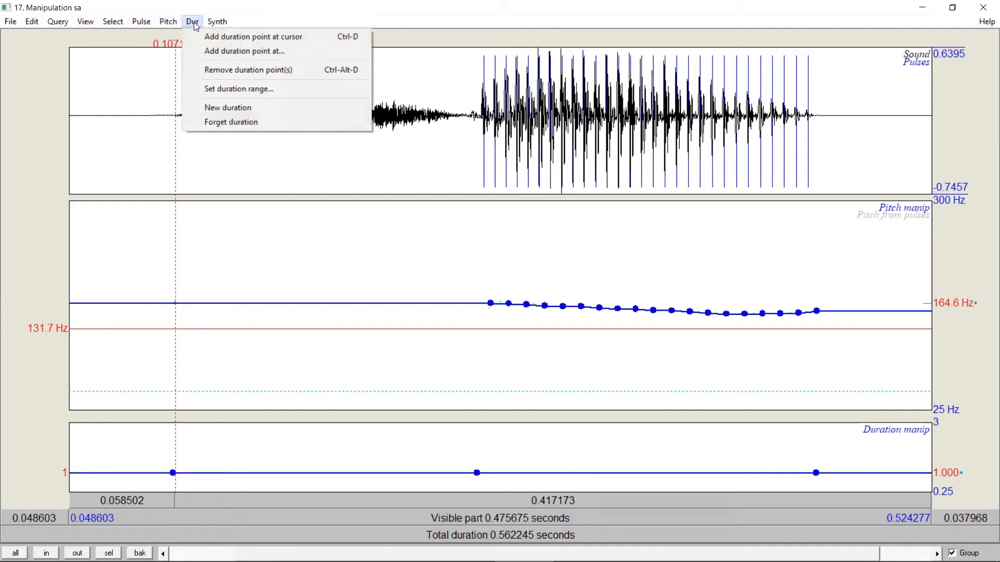
click(206, 55)
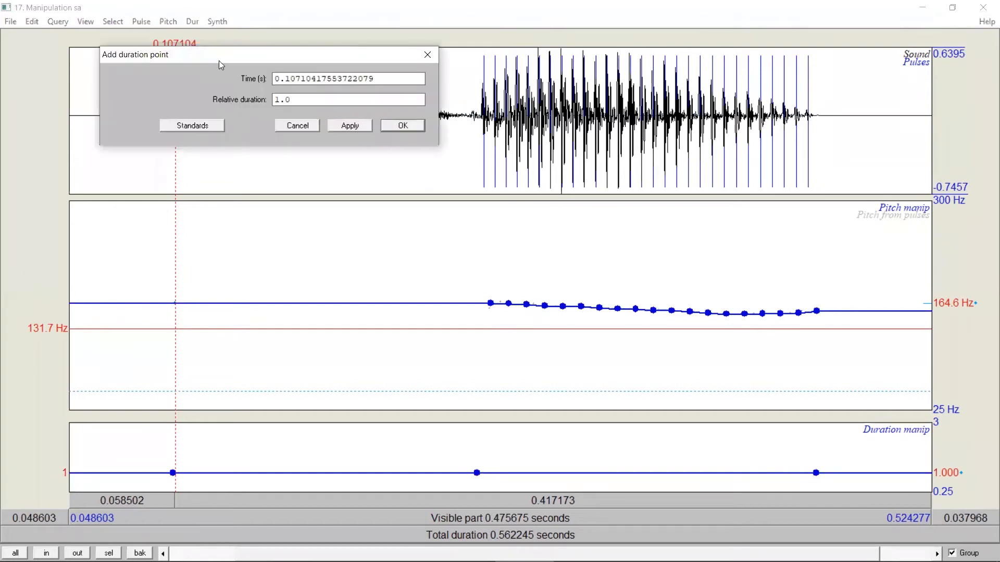
key(Tab)
drag(295, 101, 244, 102)
text(0.5)
click(403, 126)
Add a duration point with relative duration 0.5 just before the fricative-vowel boundary point, about 0.272 s
click(474, 443)
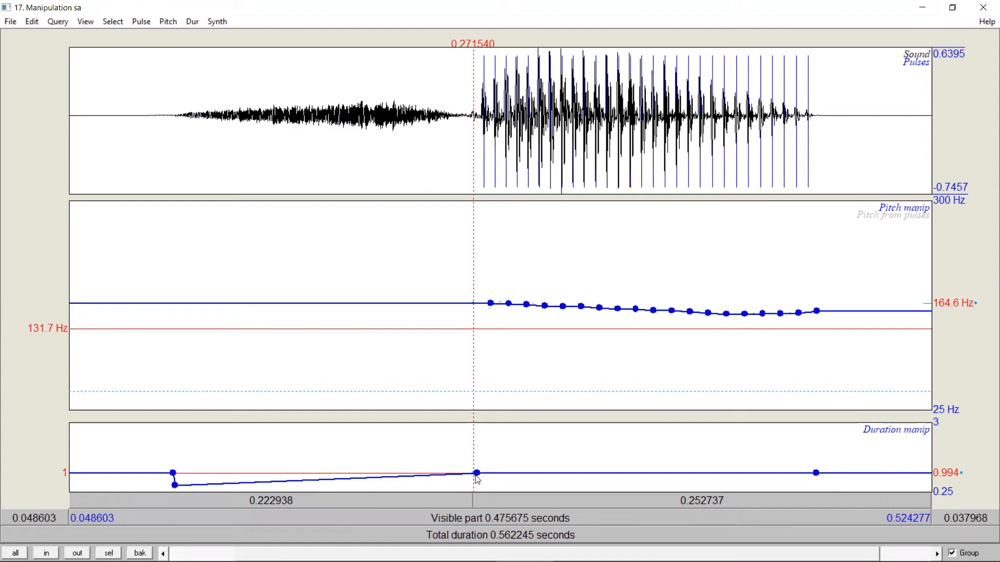
click(192, 23)
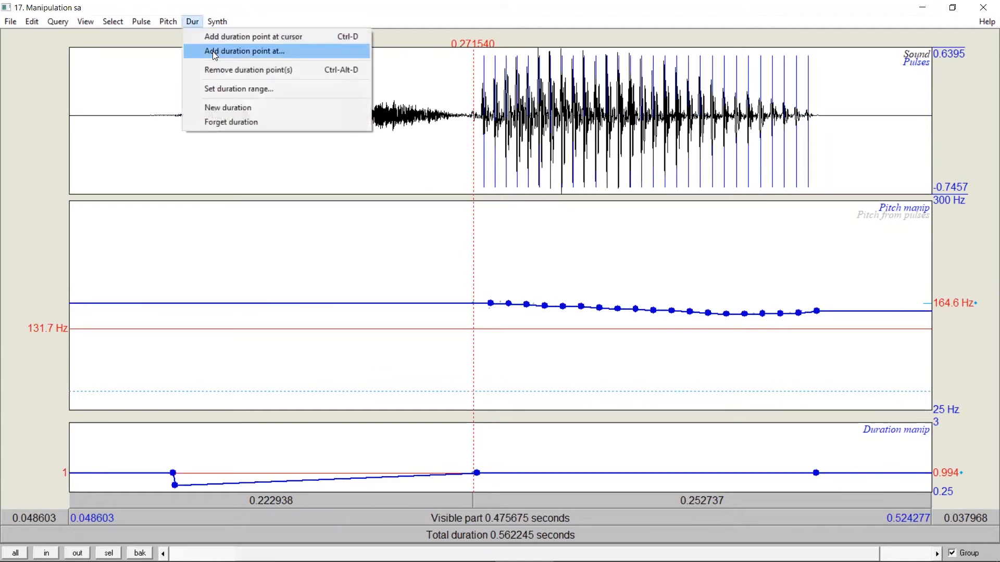
click(212, 52)
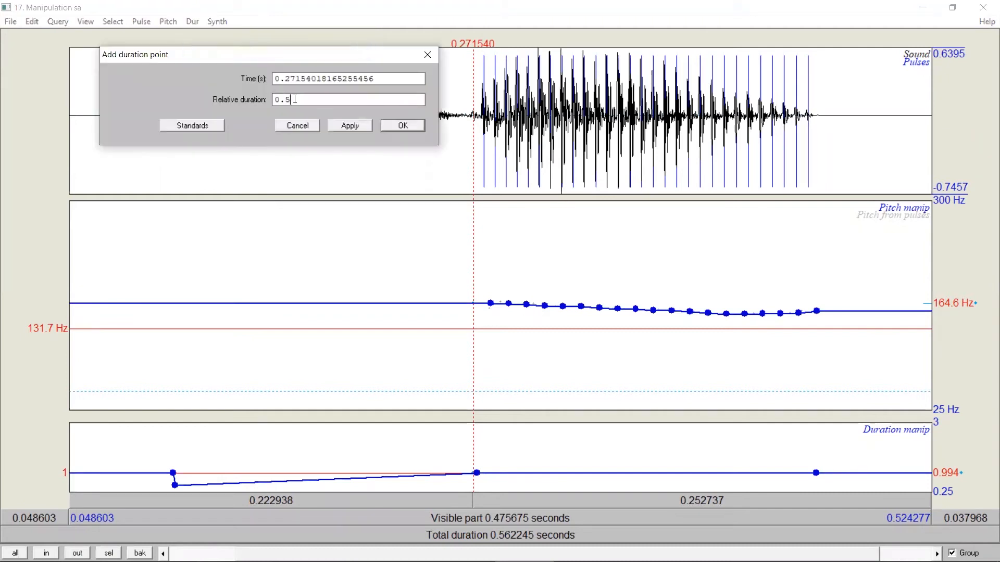
drag(294, 99, 274, 99)
click(414, 130)
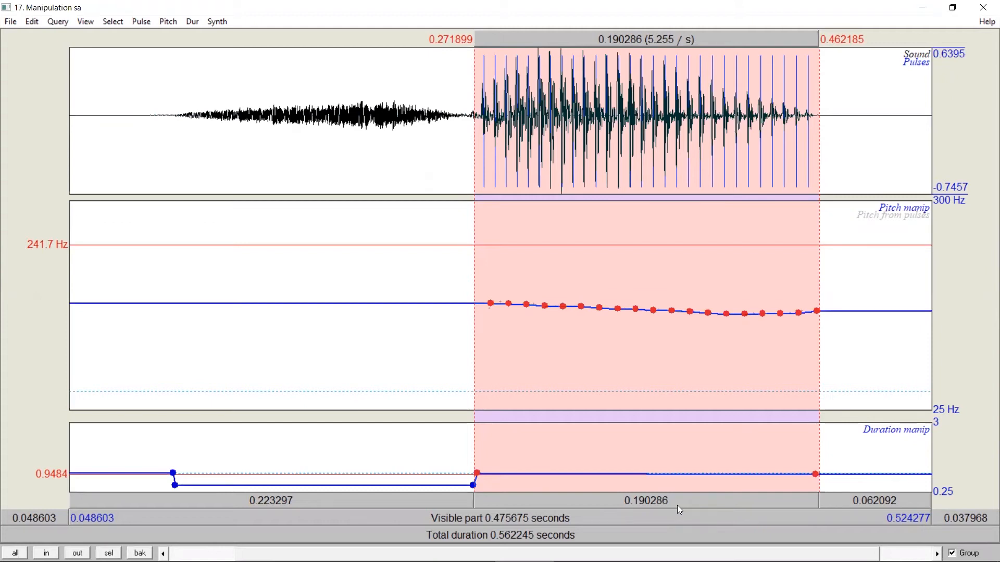
Open the settings for adding a duration point just after the fricative-vowel boundary point, about 0.274 s
click(479, 283)
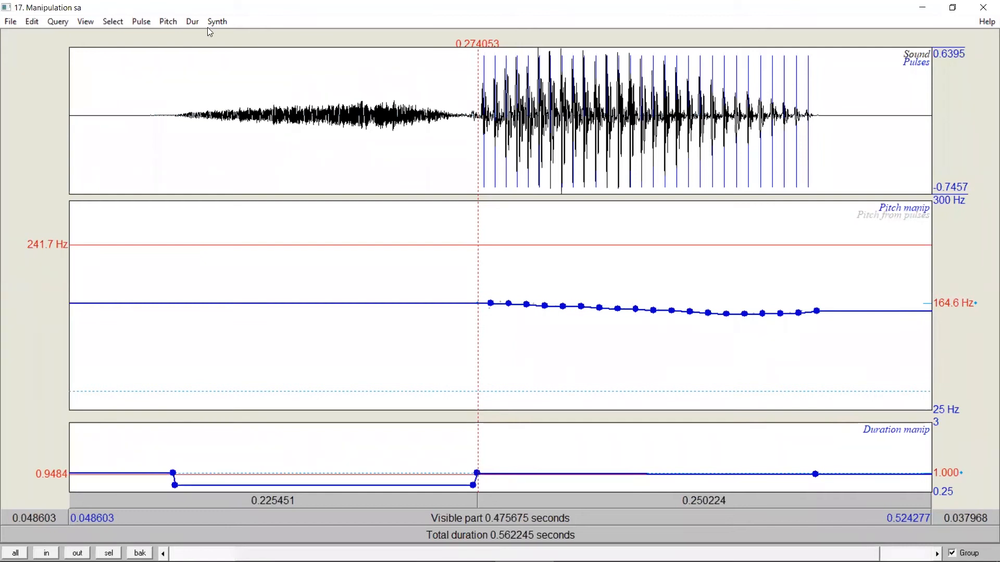
click(192, 21)
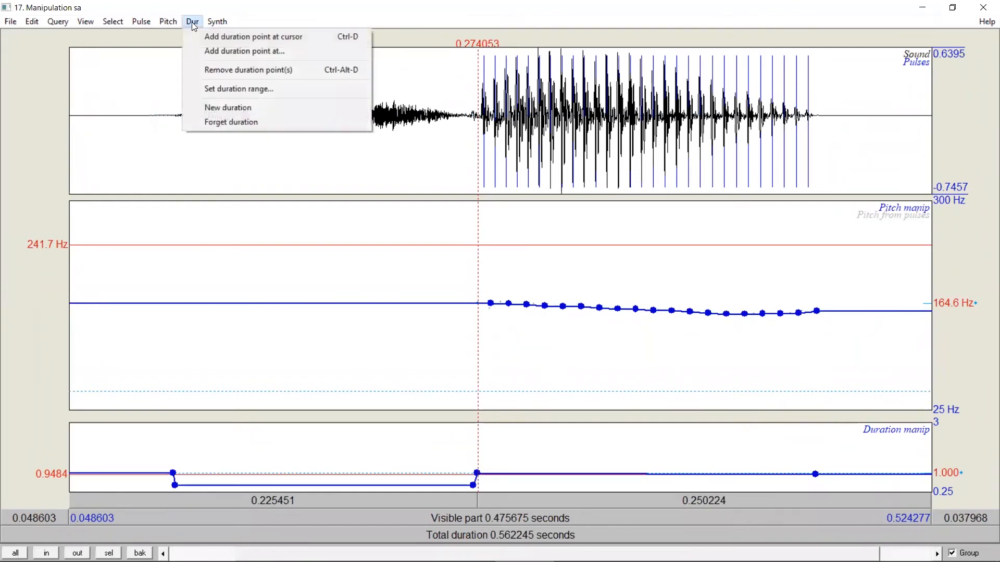
click(211, 50)
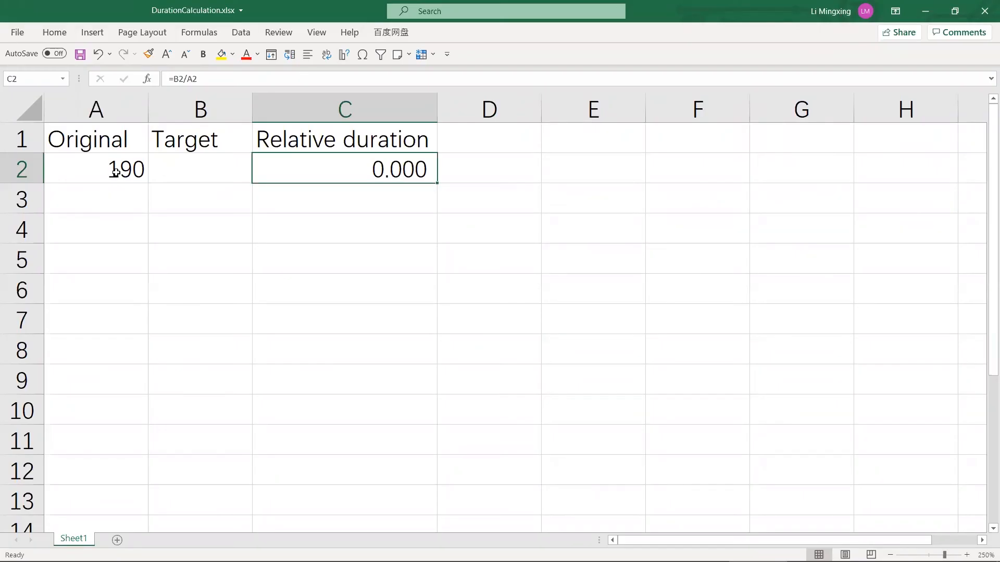
Switch to DurationCalculation.xlsx in Excel and enter a target duration of 300 in cell B2 for the original duration of 190
click(116, 172)
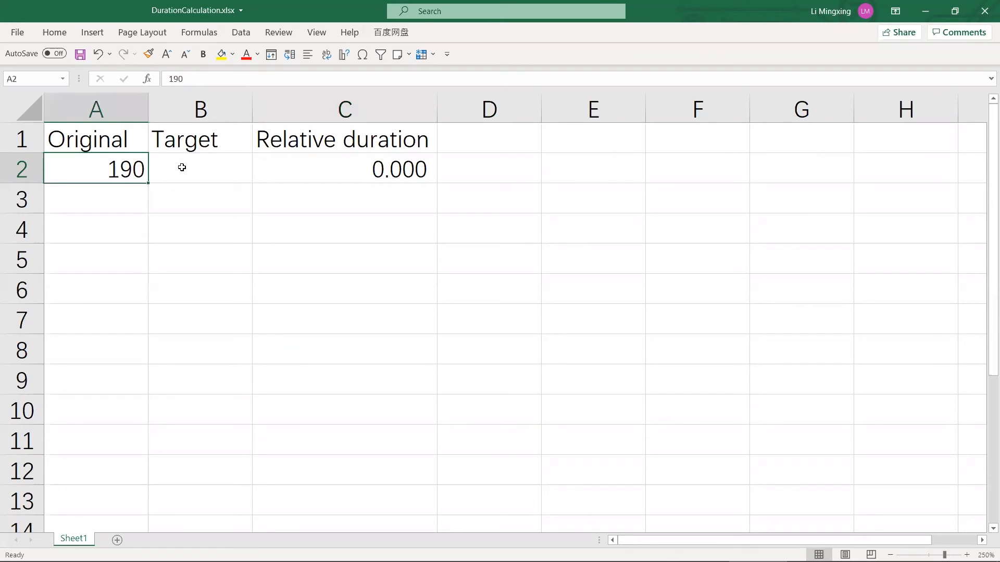
click(183, 167)
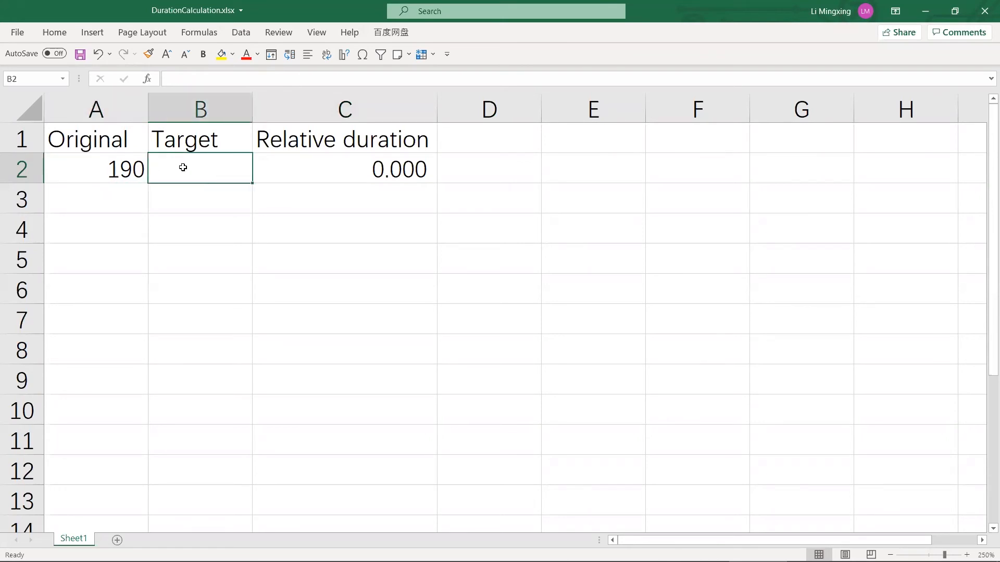
text(300)
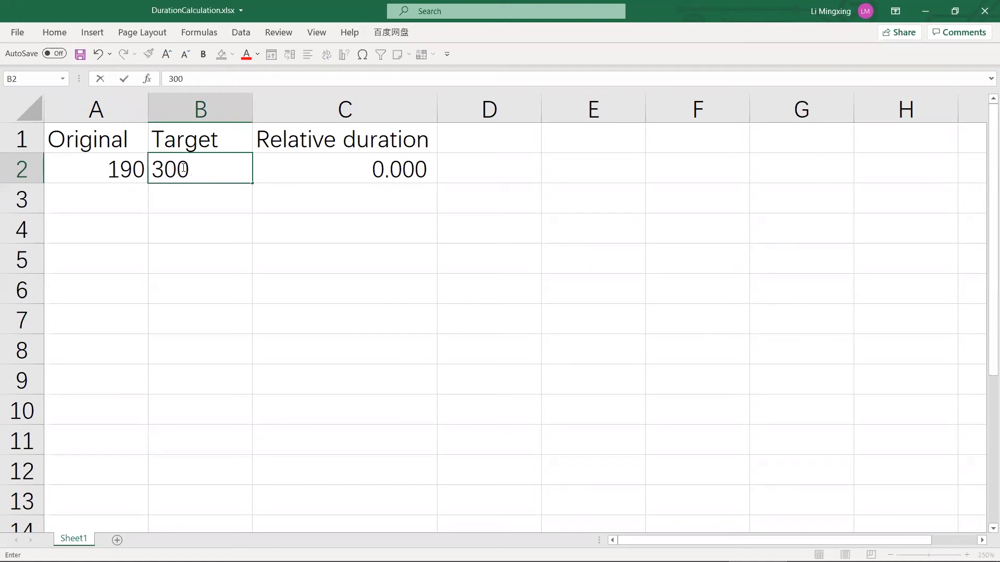
key(ctrl+Return)
key(Return)
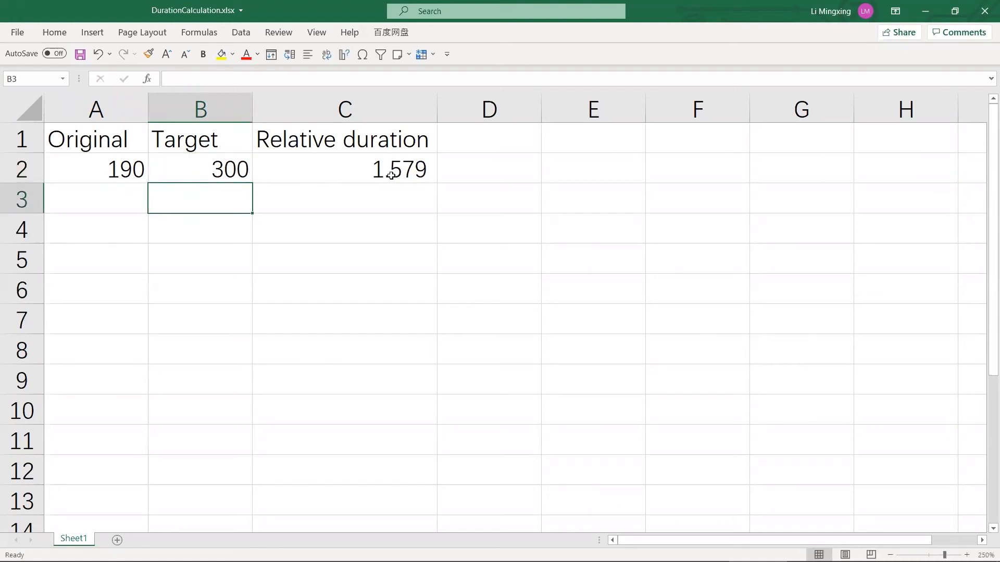
Take the calculated relative duration from cell C2 back to Praat and add the vowel-onset duration point with 1.579
click(391, 175)
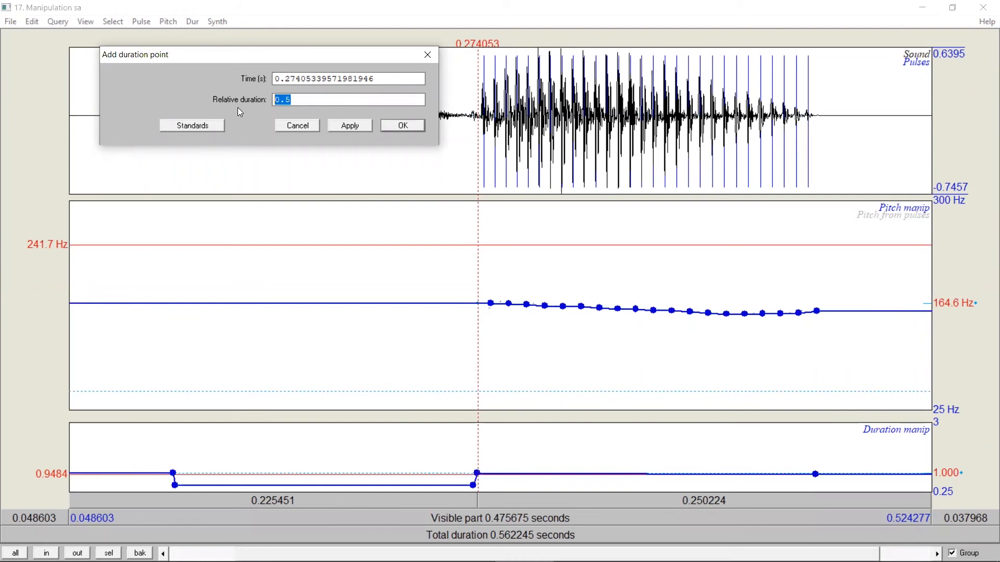
text(1.579)
click(412, 127)
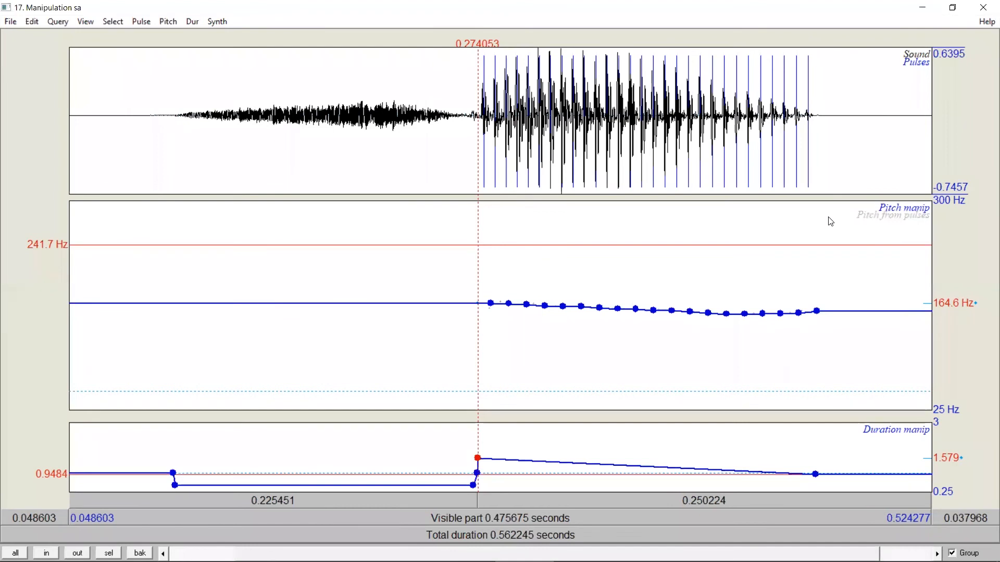
Add a duration point with relative duration 1.579 just before the vowel-end point, at about 0.4597 s
click(815, 208)
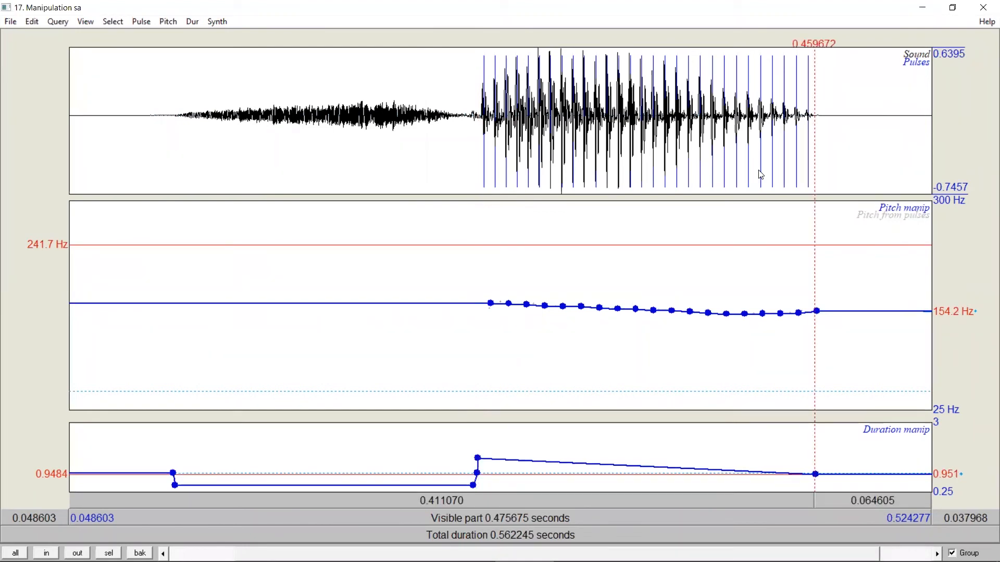
click(191, 23)
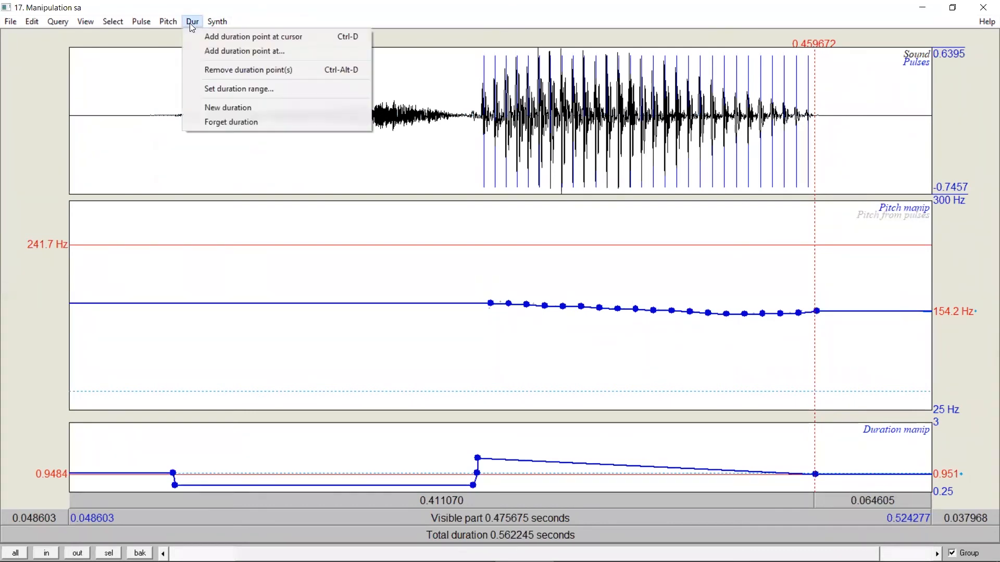
click(222, 49)
click(397, 125)
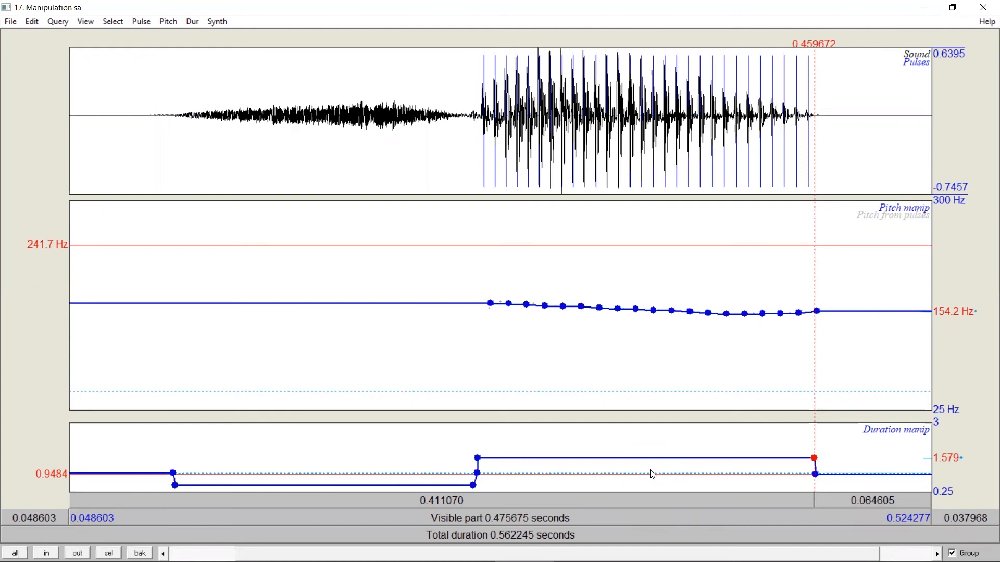
Select the vowel portion from about 0.267 to 0.468 s to review its duration points, and clear the selection
click(456, 104)
drag(465, 101, 829, 112)
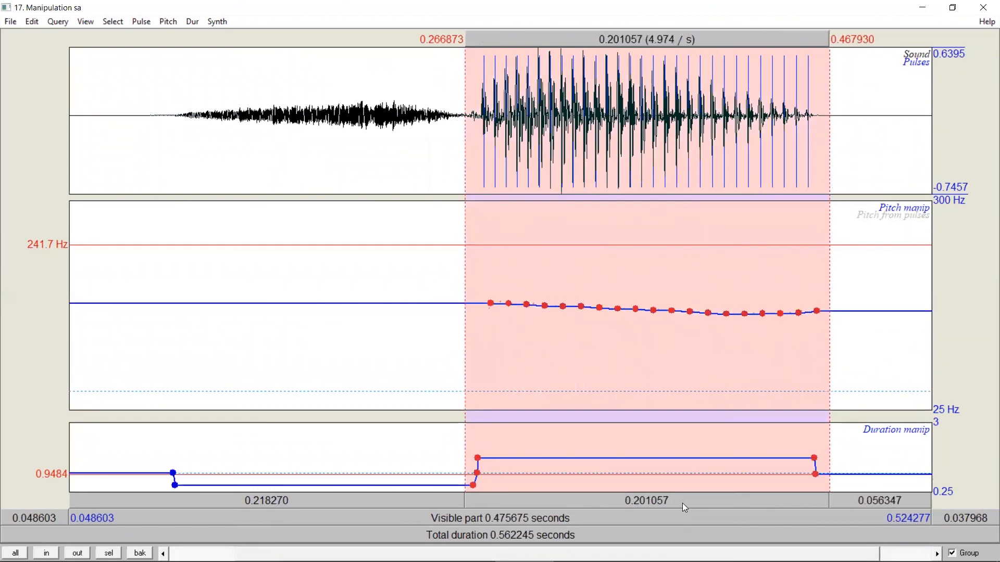
click(287, 236)
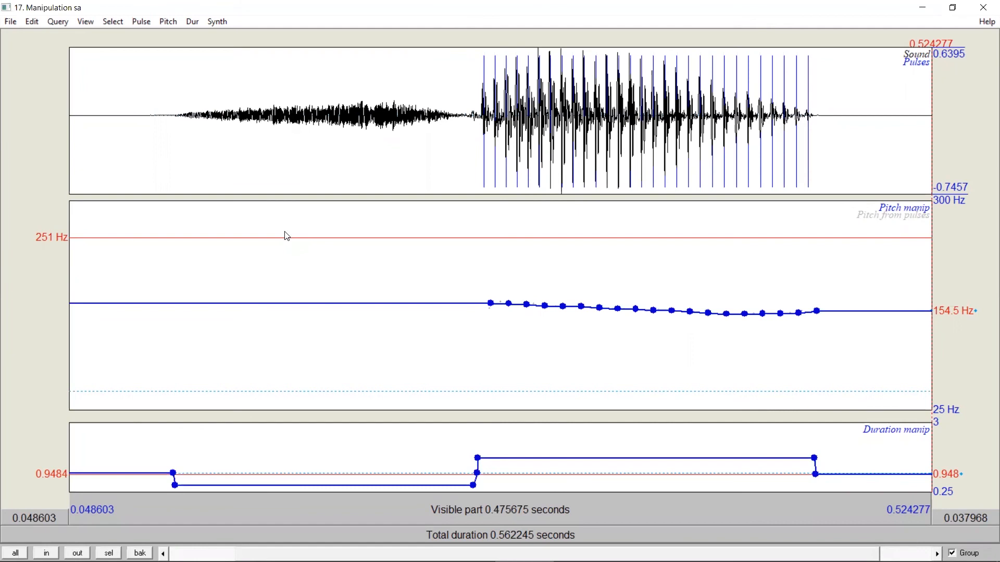
Publish the resynthesis of the manipulation as a new sound object and open it to play the whole sound
click(9, 23)
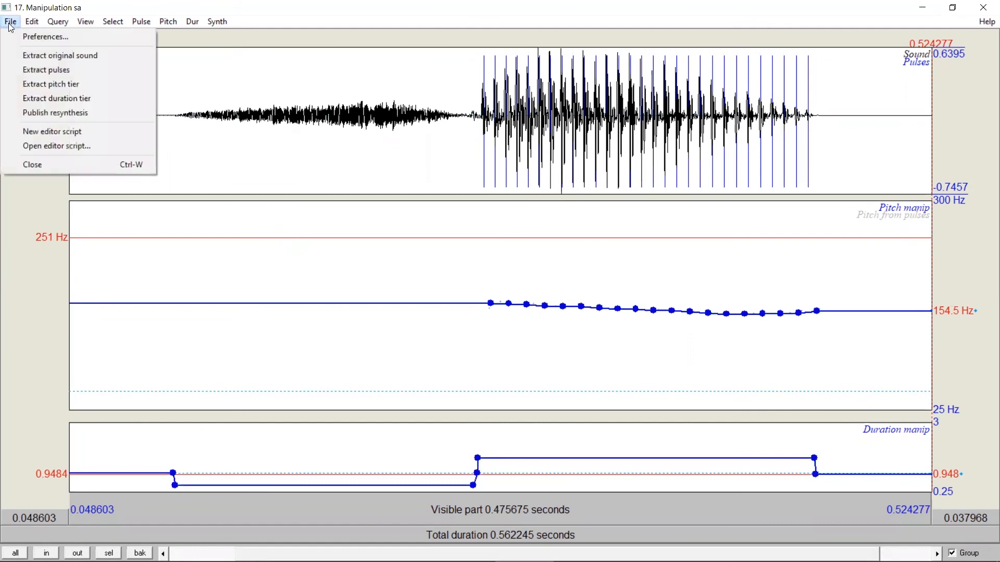
click(47, 113)
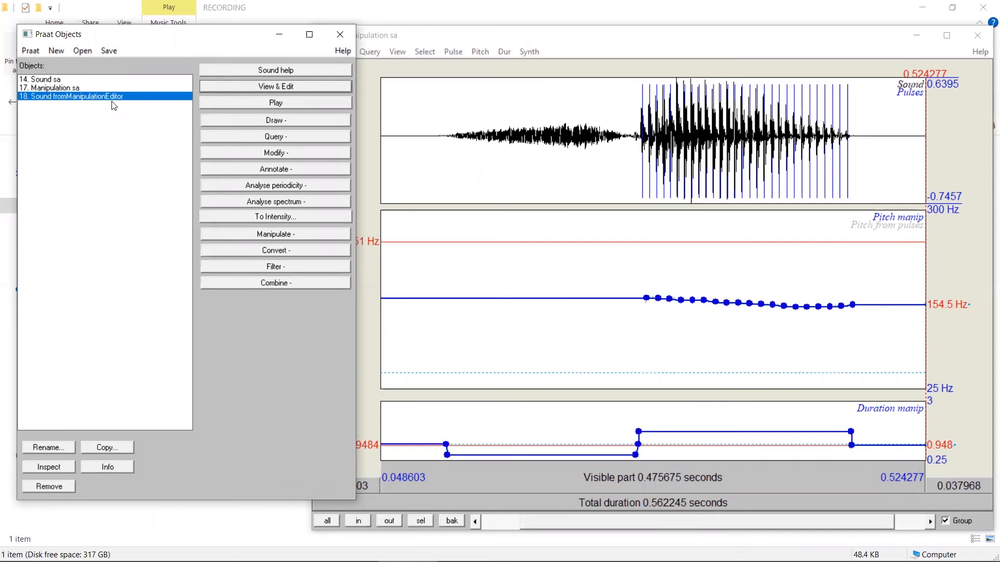
click(277, 85)
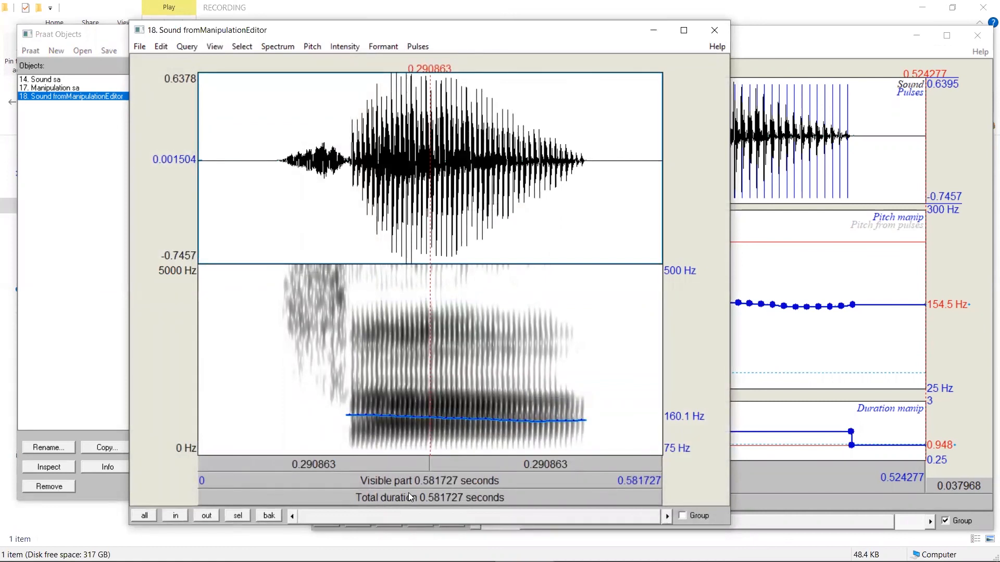
click(409, 495)
Save the resynthesized sound from the object list as the WAV file sa_manipulated.wav in the RECORDING folder
click(110, 36)
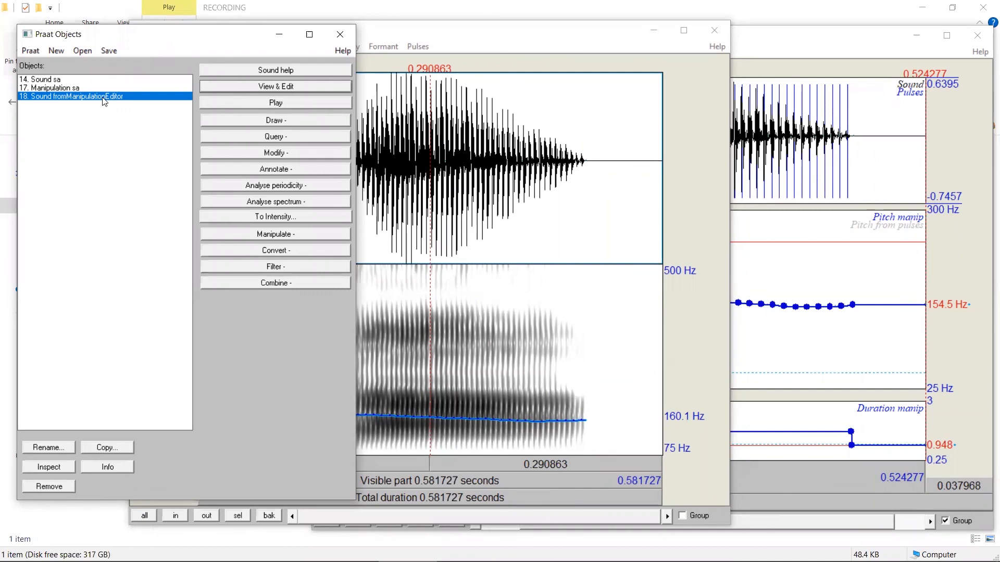
click(110, 52)
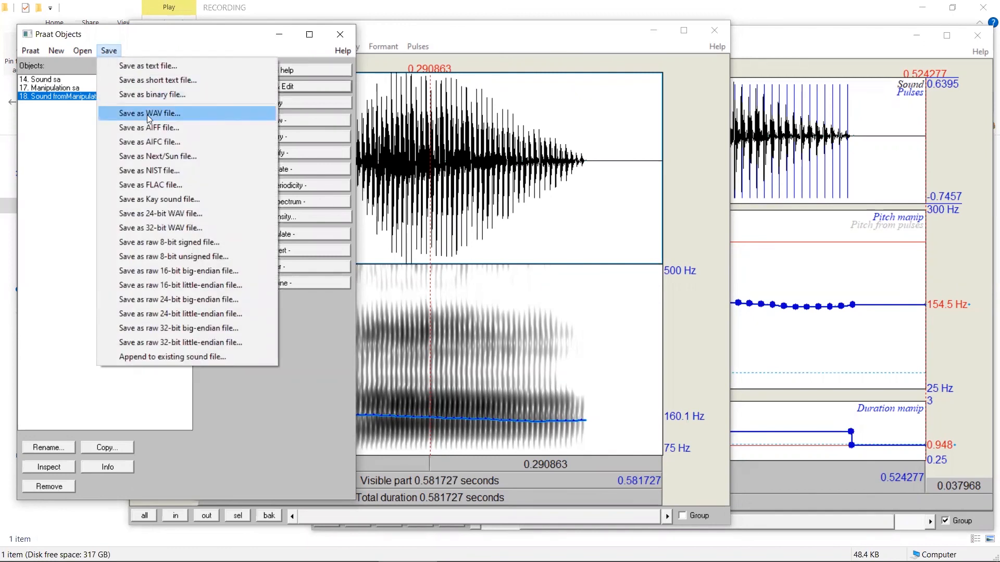
click(147, 114)
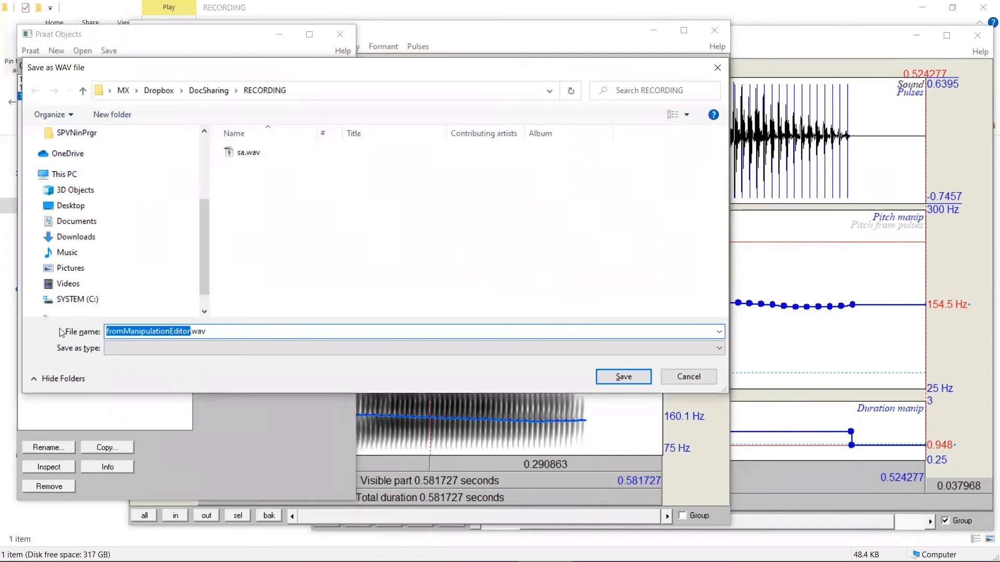
text(sa_m)
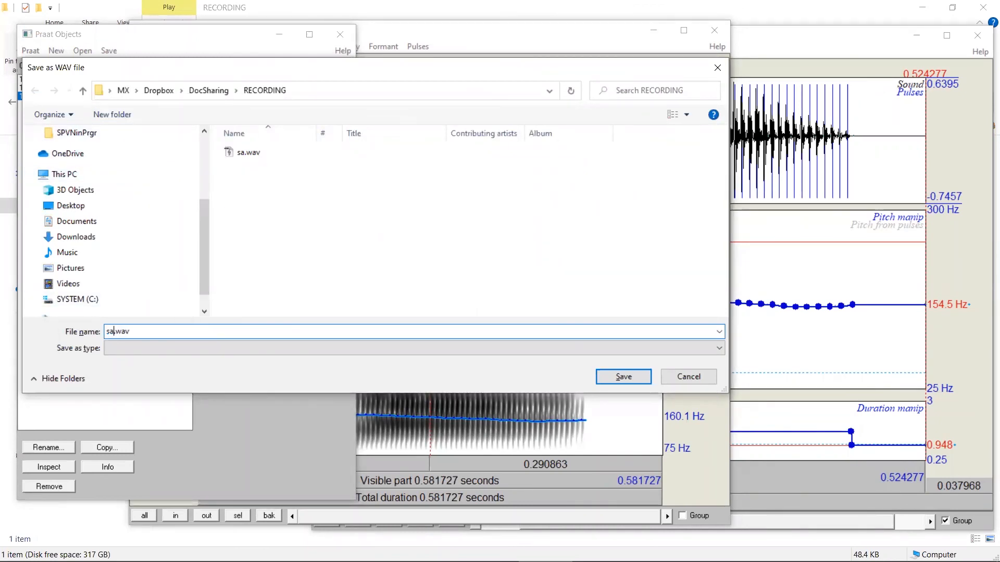
text(anipulated)
click(624, 378)
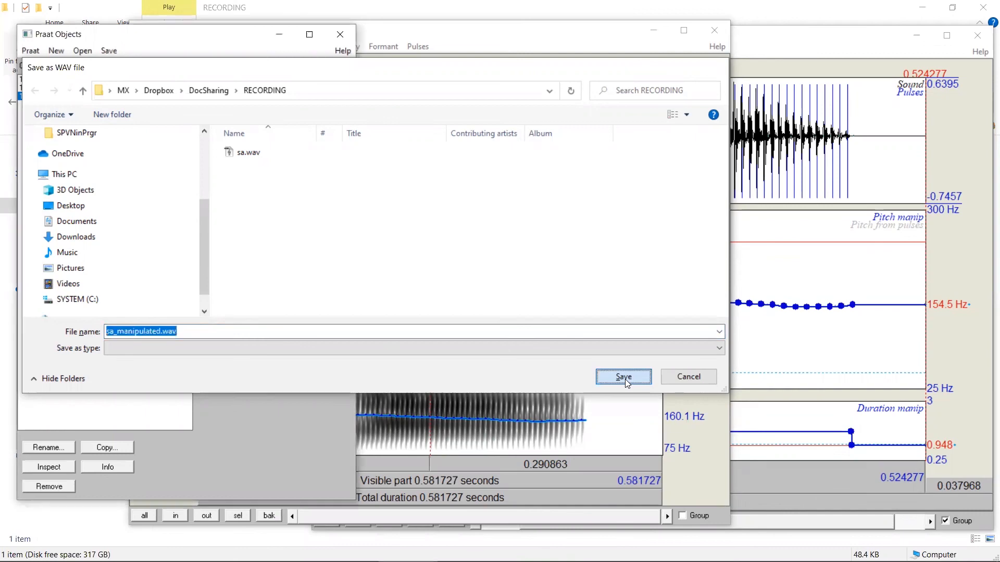